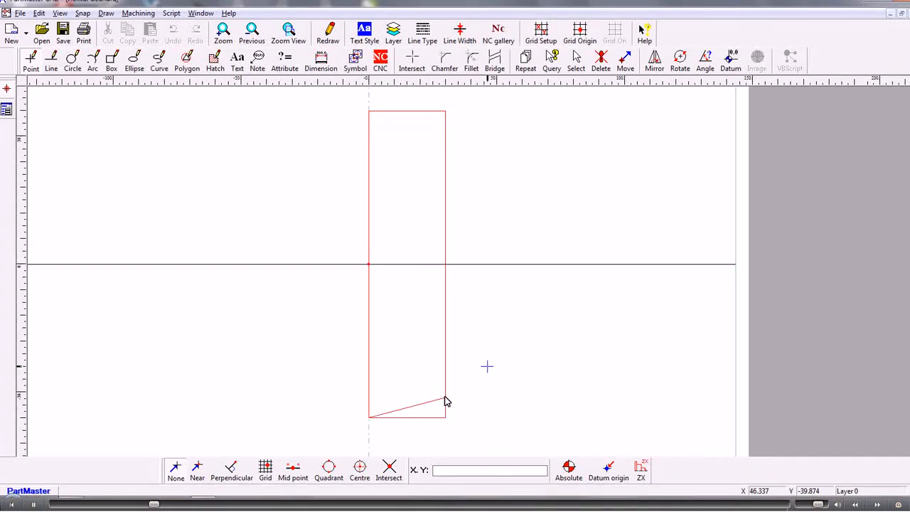
# Switch to the Milling Module and reload the modified drawing geometry into the NC program
pyautogui.click(142, 14)
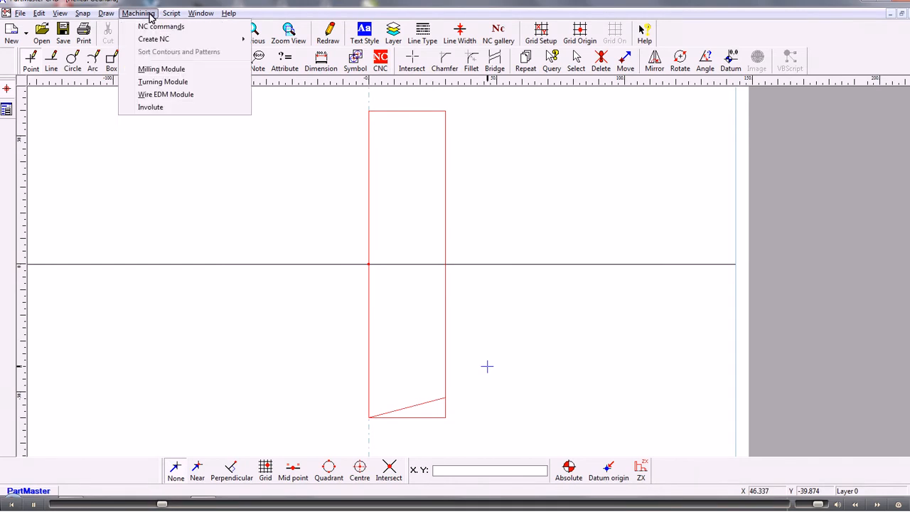
pyautogui.click(163, 71)
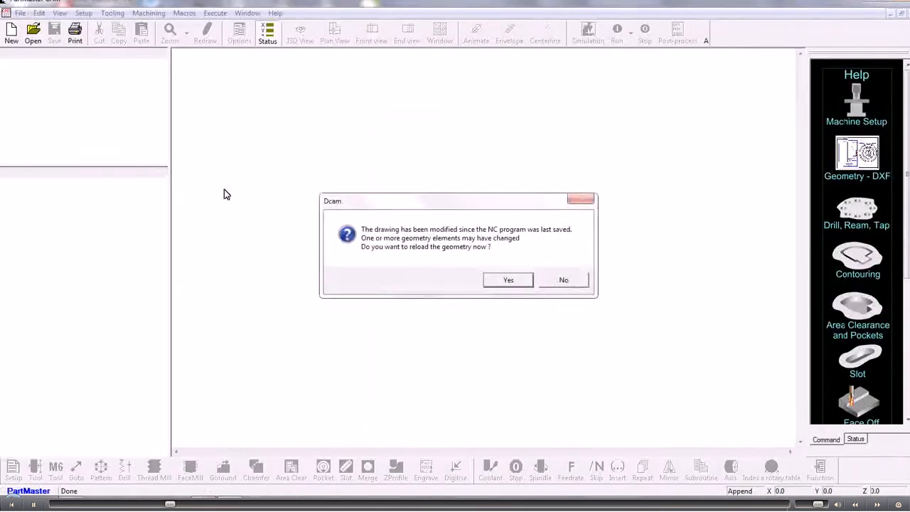
pyautogui.click(488, 279)
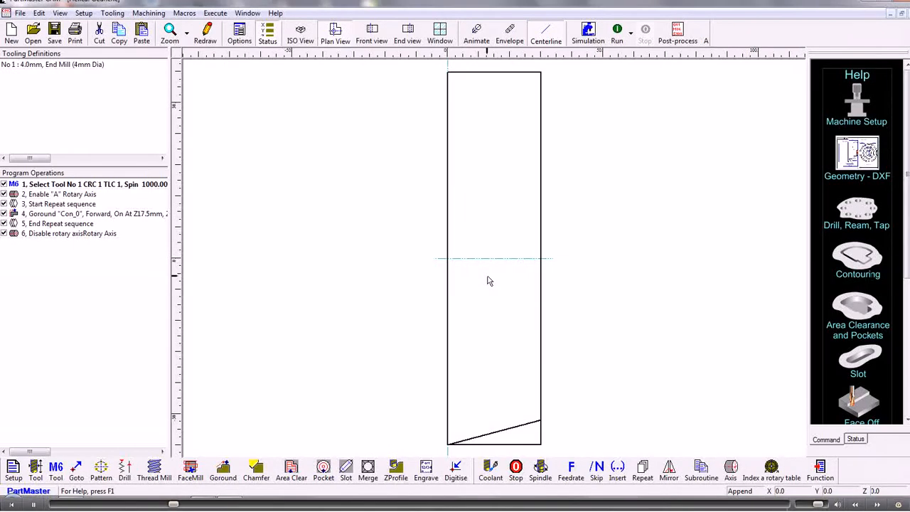
# Review the 4 mm end mill definition and the tool selection's spindle and feedrate settings
pyautogui.doubleClick(61, 65)
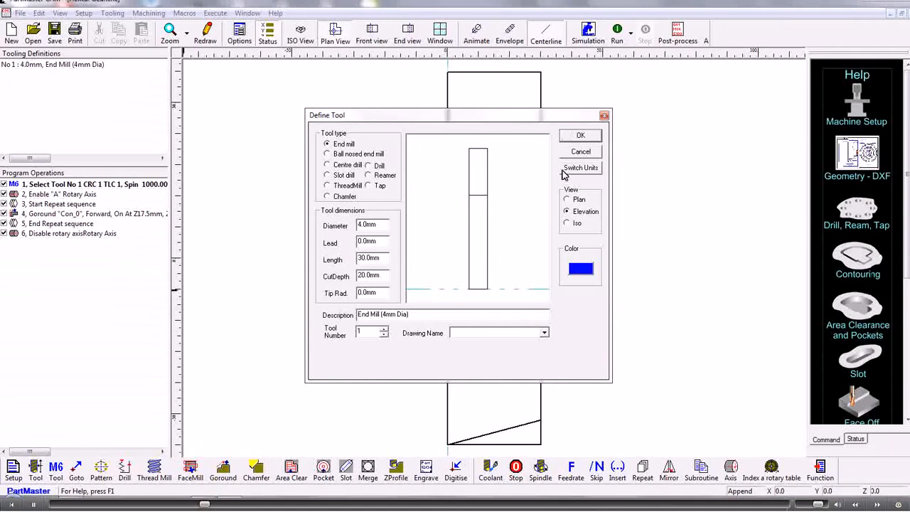
pyautogui.click(577, 137)
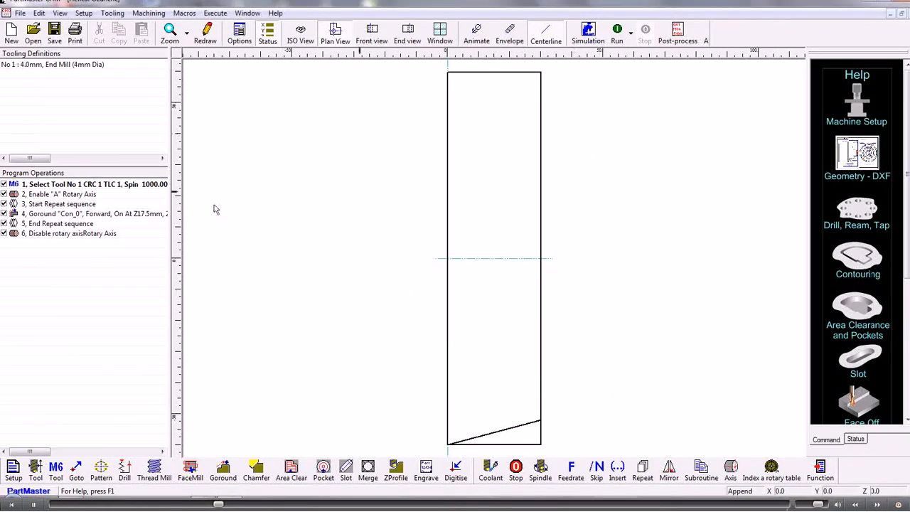
pyautogui.doubleClick(45, 186)
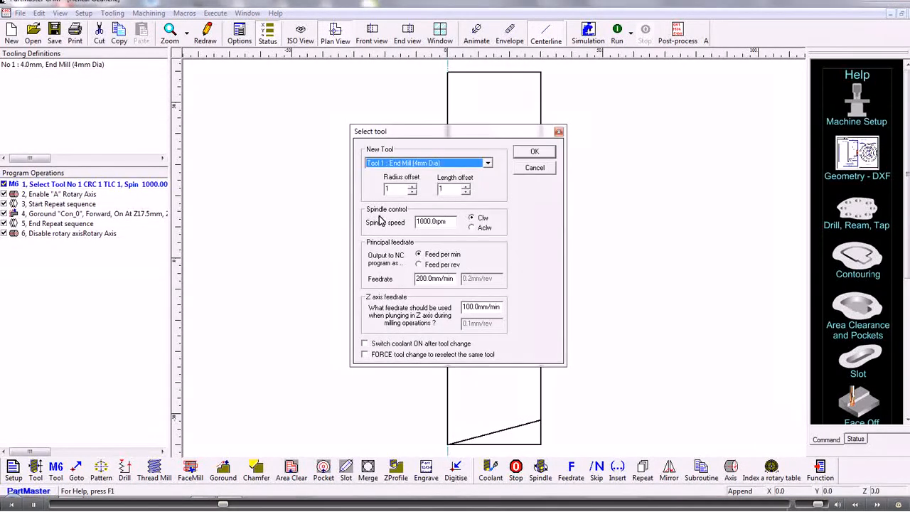
pyautogui.click(528, 154)
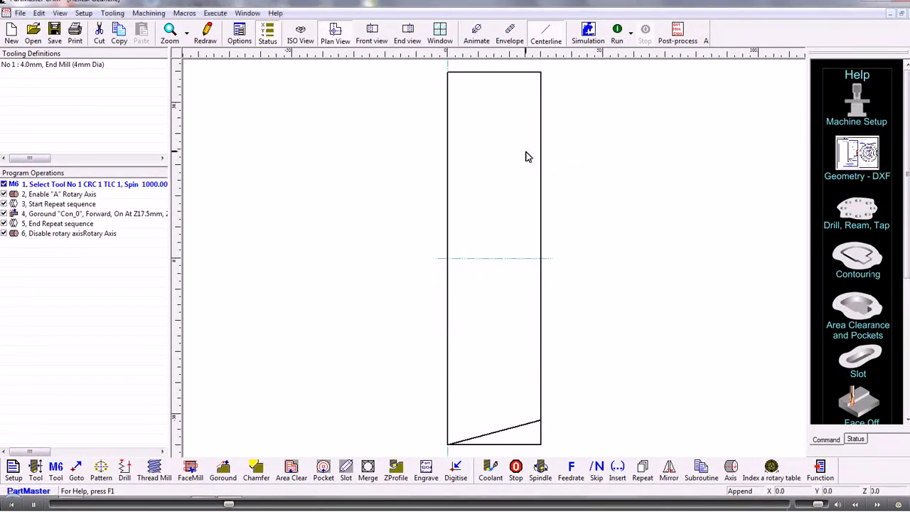
# Review the settings of the A rotary axis operation and the start repeat sequence operation
pyautogui.click(61, 194)
pyautogui.doubleClick(61, 196)
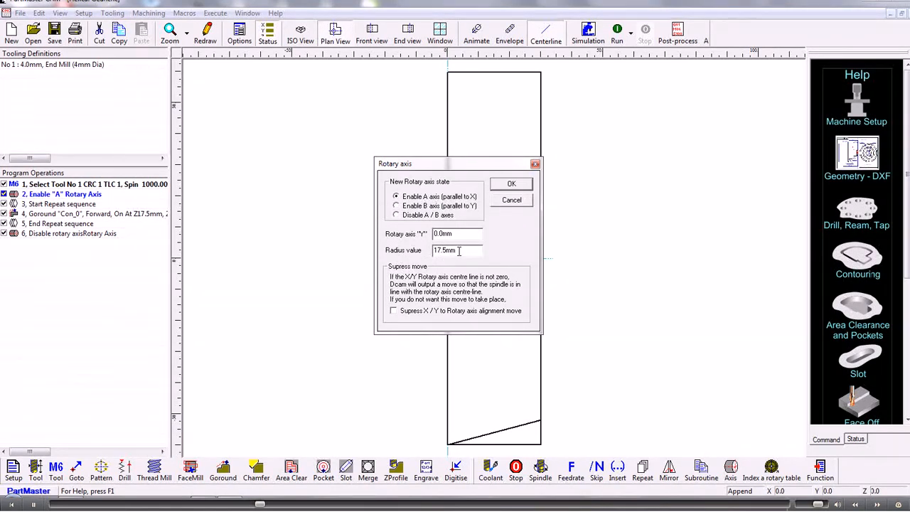
pyautogui.click(510, 185)
pyautogui.click(78, 205)
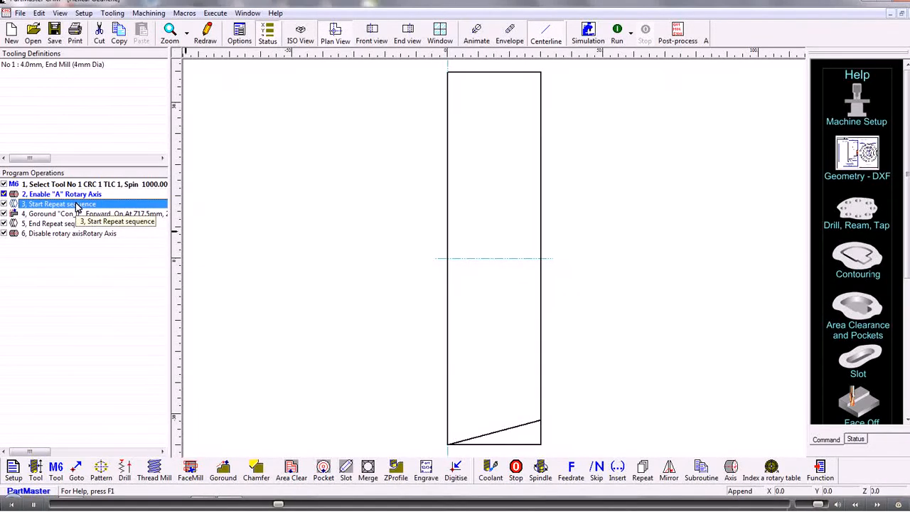
pyautogui.doubleClick(78, 206)
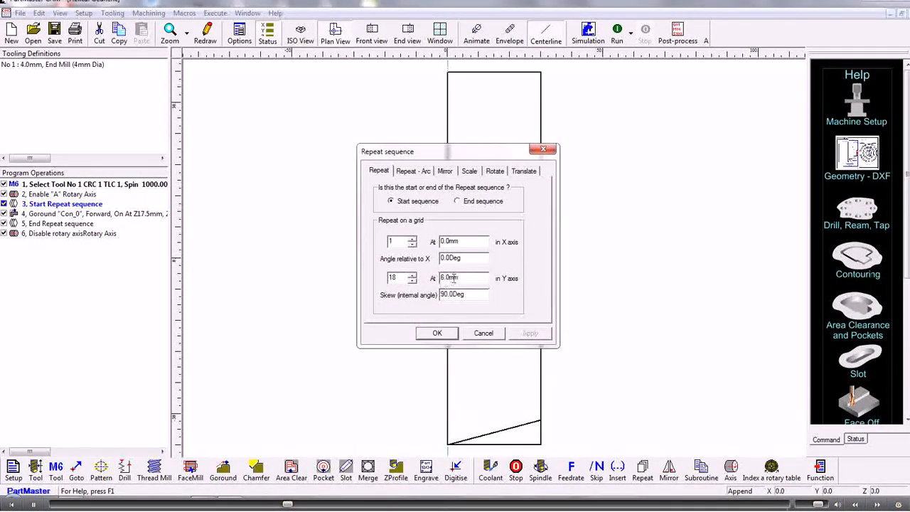
pyautogui.click(438, 333)
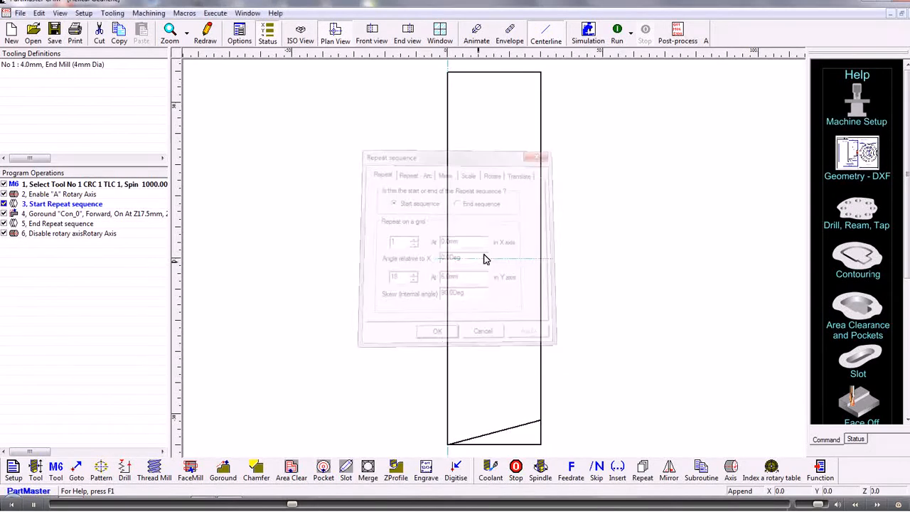
# Run the NC program to display its toolpath, and look over the Goround, end repeat and disable rotary axis operations
pyautogui.click(617, 41)
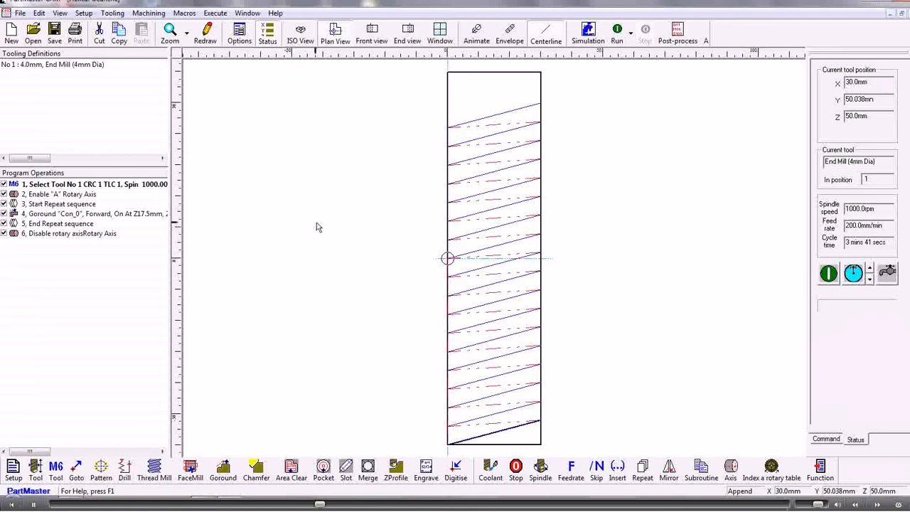
pyautogui.click(55, 214)
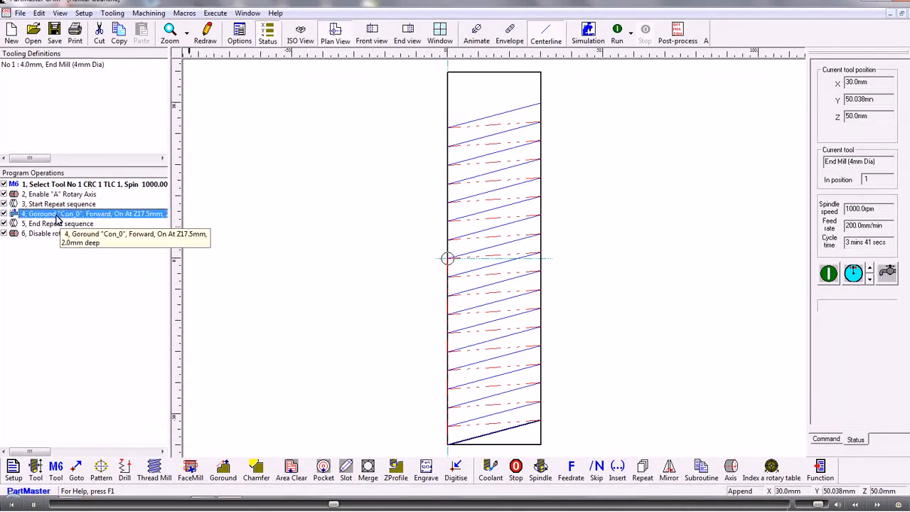
pyautogui.click(56, 226)
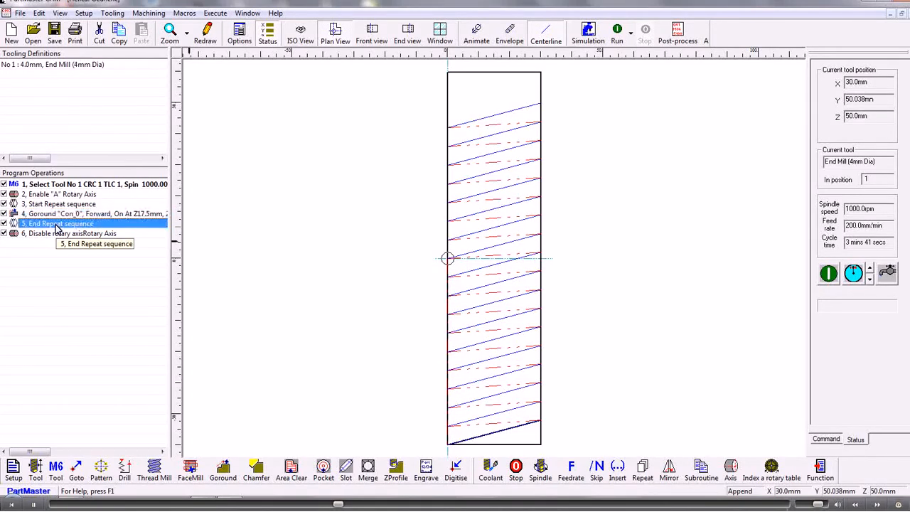
pyautogui.click(59, 235)
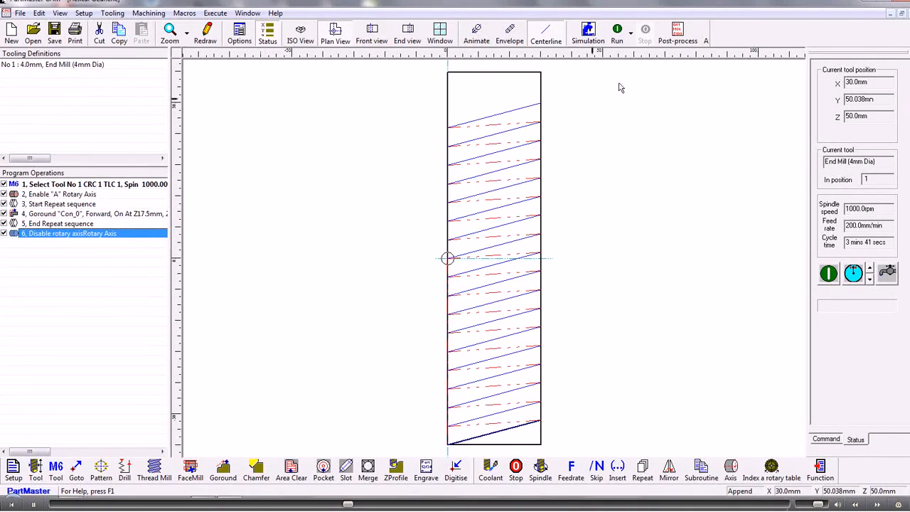
# Post-process the program for machine simulation with the SM_Rotary A Axis.ppr simulator and Helical Gear.SIMDATA file
pyautogui.click(587, 32)
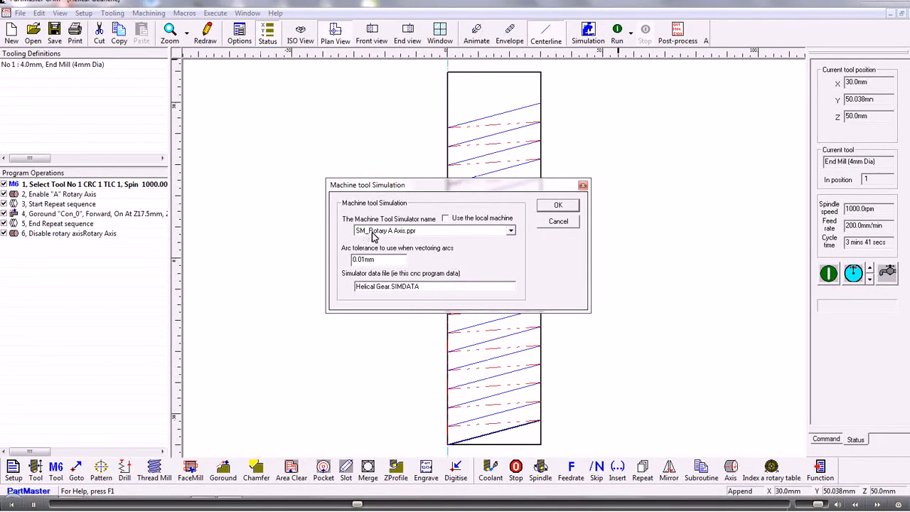
pyautogui.click(557, 207)
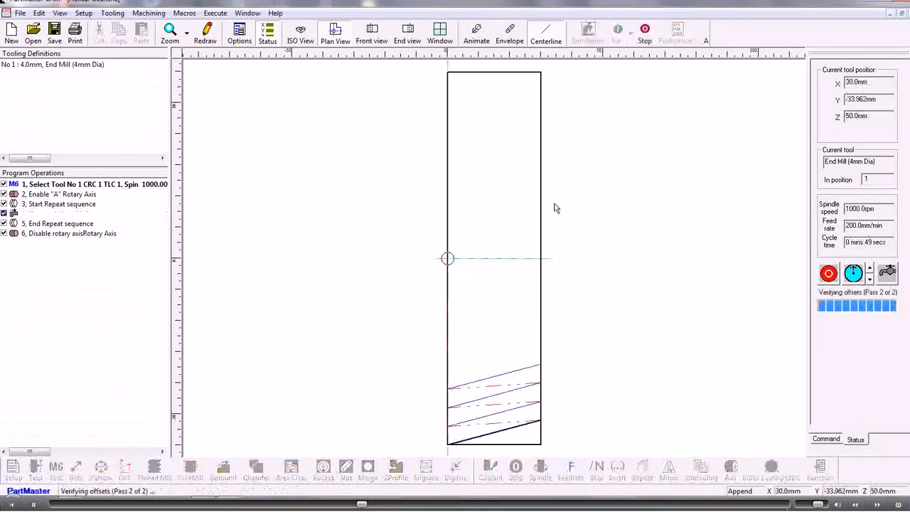
pyautogui.click(521, 277)
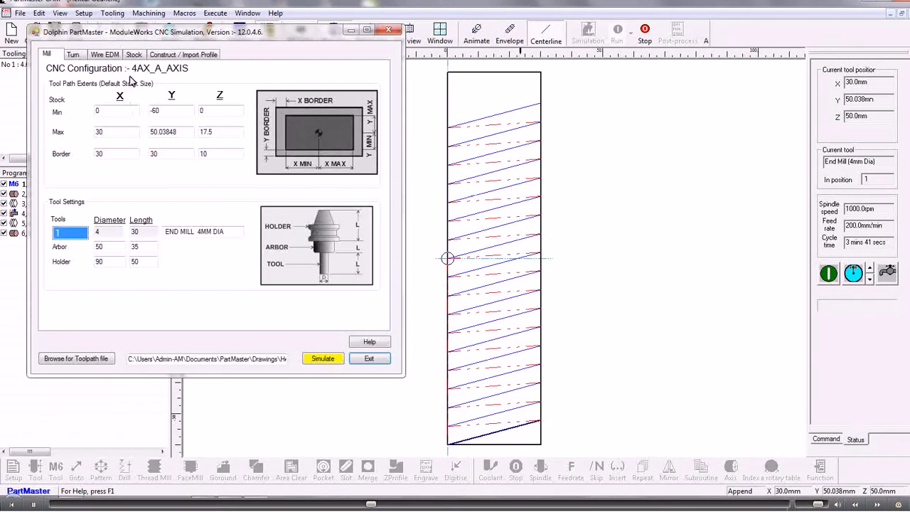
# Switch the stock to defined sizes, using the X-oriented bar of 35 mm diameter and 30 mm length, and launch the simulation
pyautogui.click(134, 55)
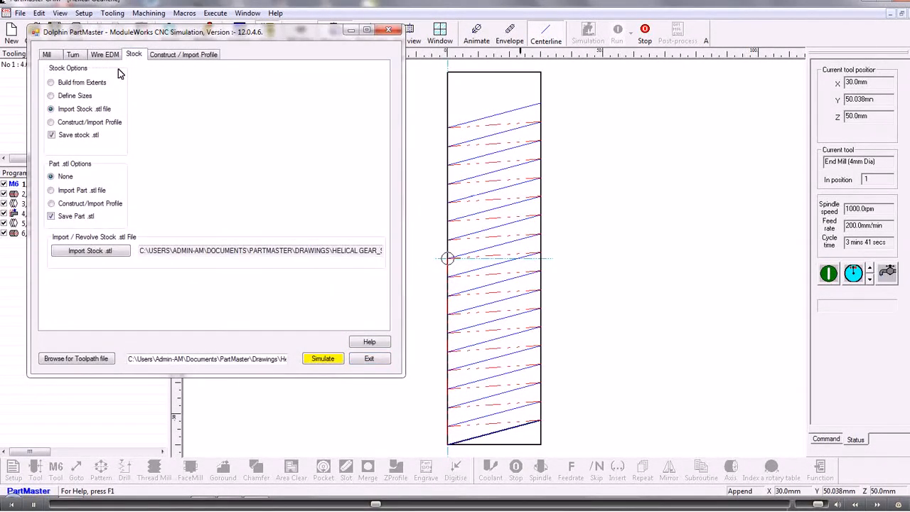
pyautogui.click(51, 95)
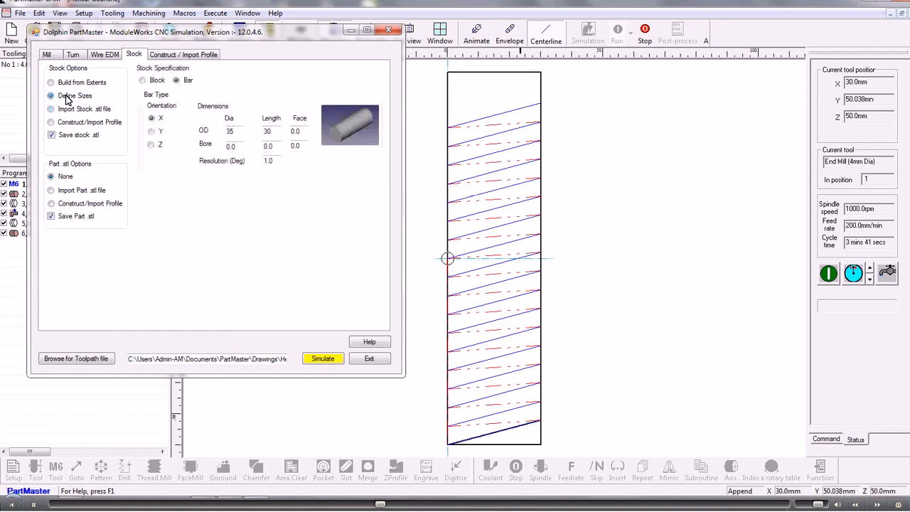
pyautogui.doubleClick(230, 130)
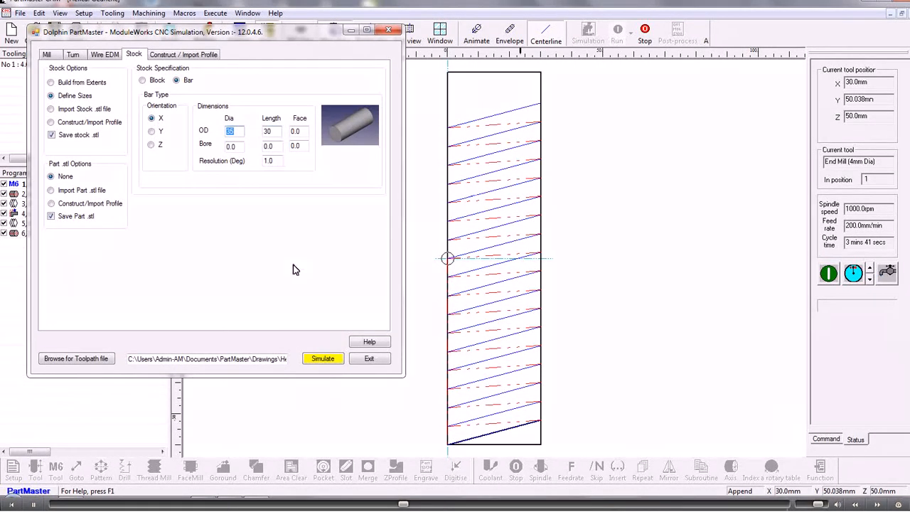
pyautogui.click(328, 361)
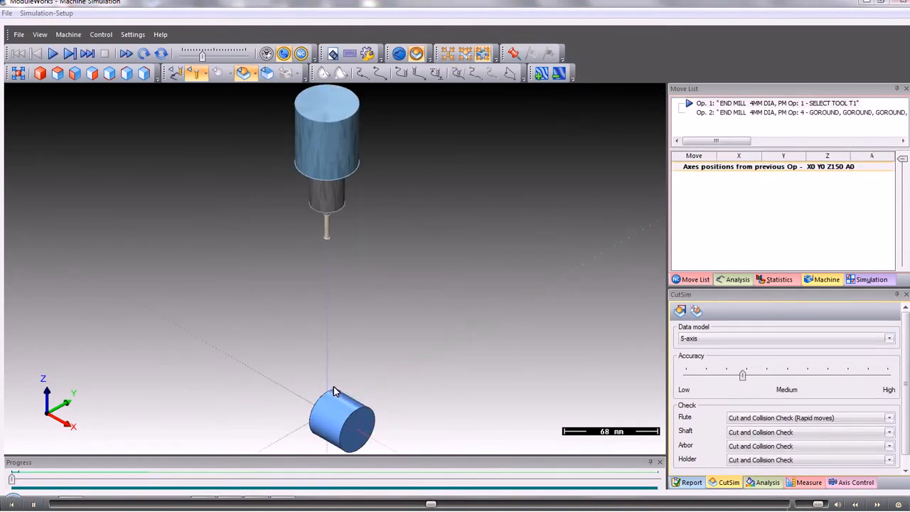
# Play the gear-cutting simulation on the bar stock to inspect the helical teeth, and exit the simulator
pyautogui.moveTo(334, 385); pyautogui.dragTo(363, 231, button='middle')
pyautogui.scroll(3, 332, 248)
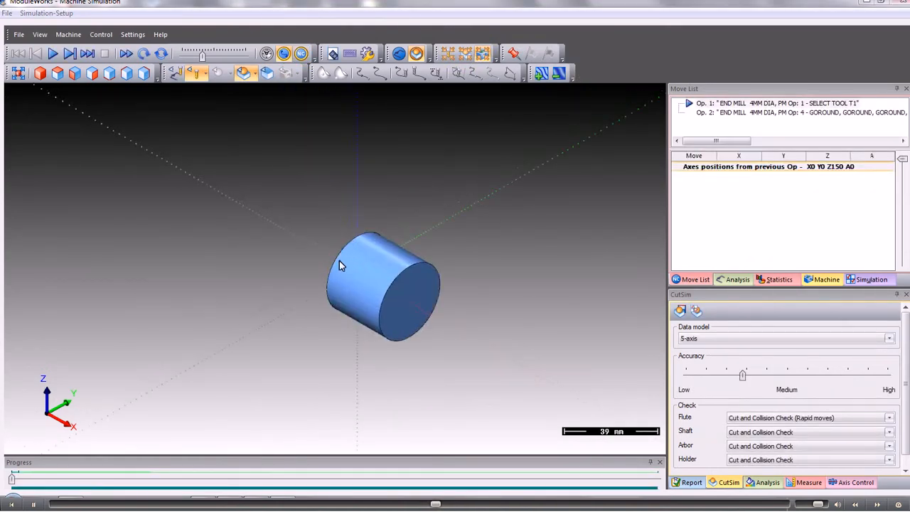
pyautogui.scroll(-2, 339, 260)
pyautogui.click(52, 54)
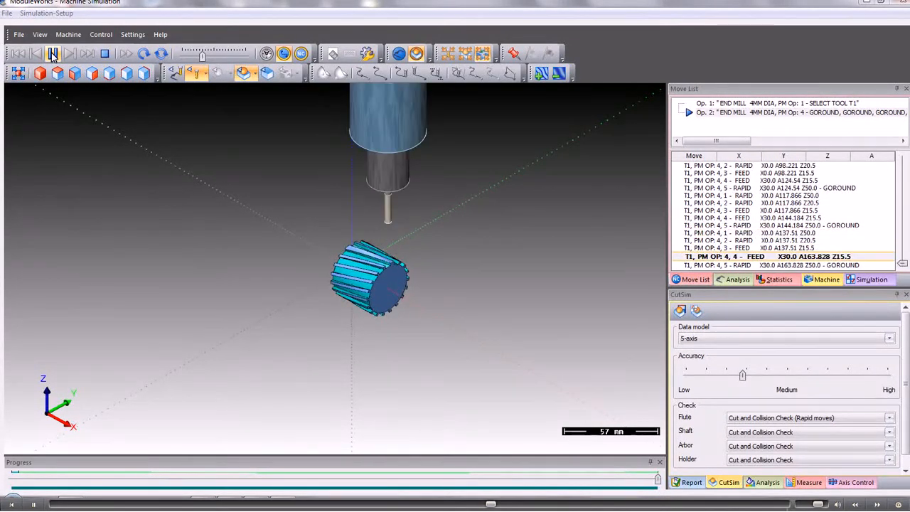
pyautogui.click(52, 54)
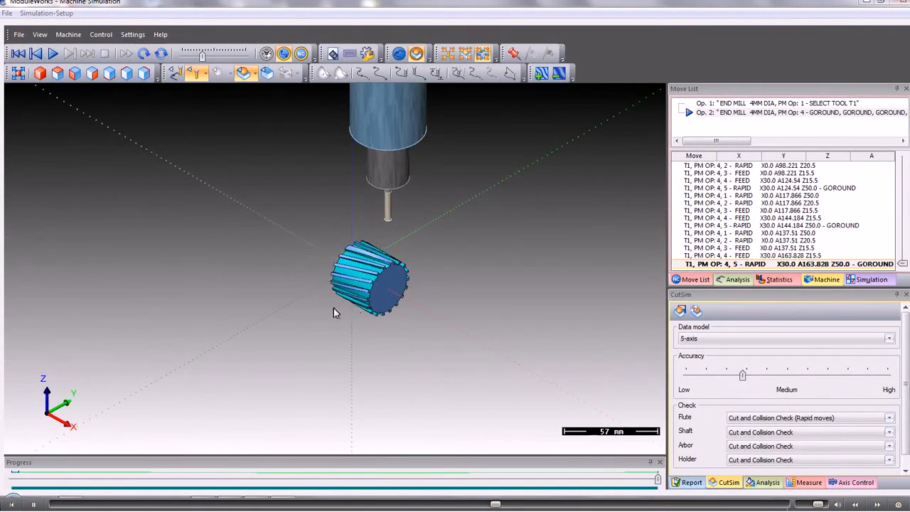
pyautogui.moveTo(349, 300); pyautogui.dragTo(384, 295, button='middle')
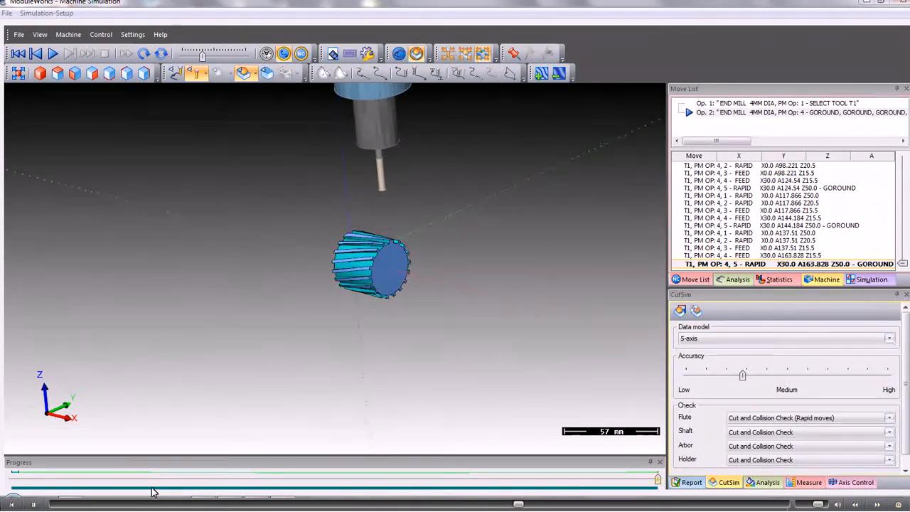
pyautogui.click(899, 3)
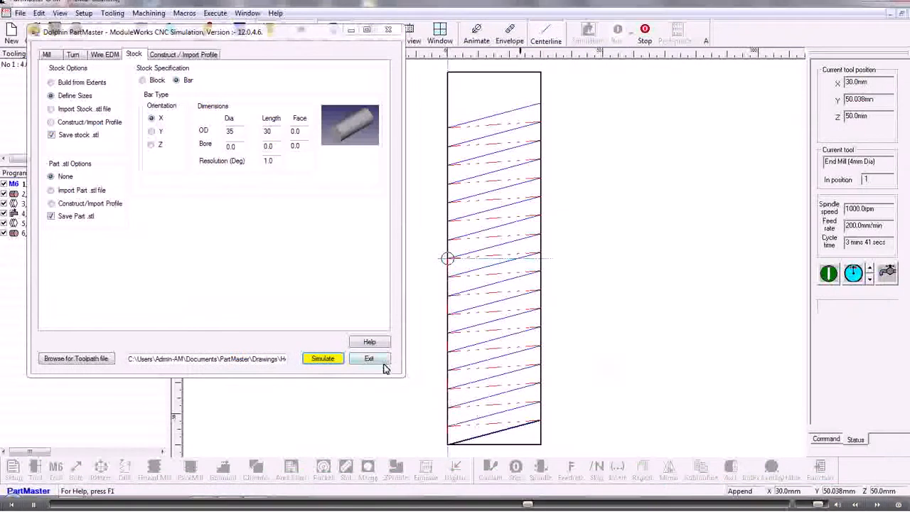
pyautogui.click(364, 359)
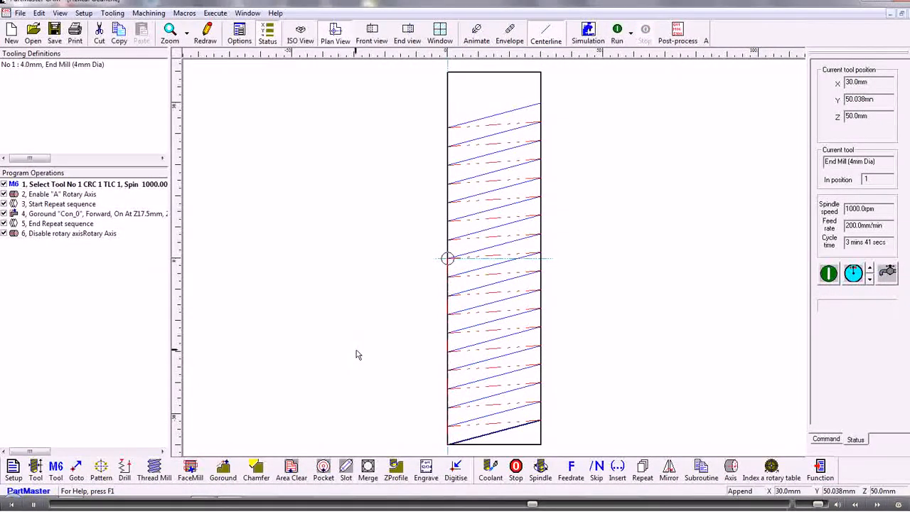
# Override the tool's maximum cutting depth in the Z axis settings of the Goround "Con_0" operation
pyautogui.click(71, 215)
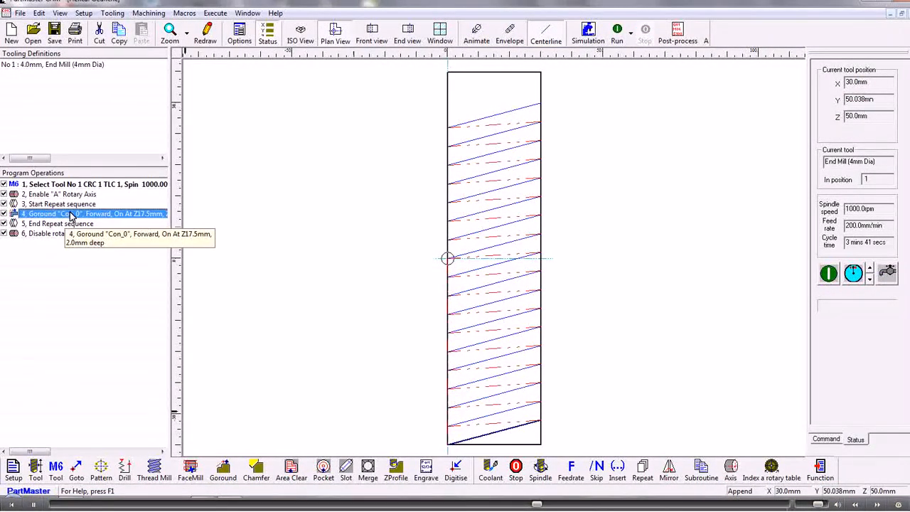
pyautogui.doubleClick(71, 215)
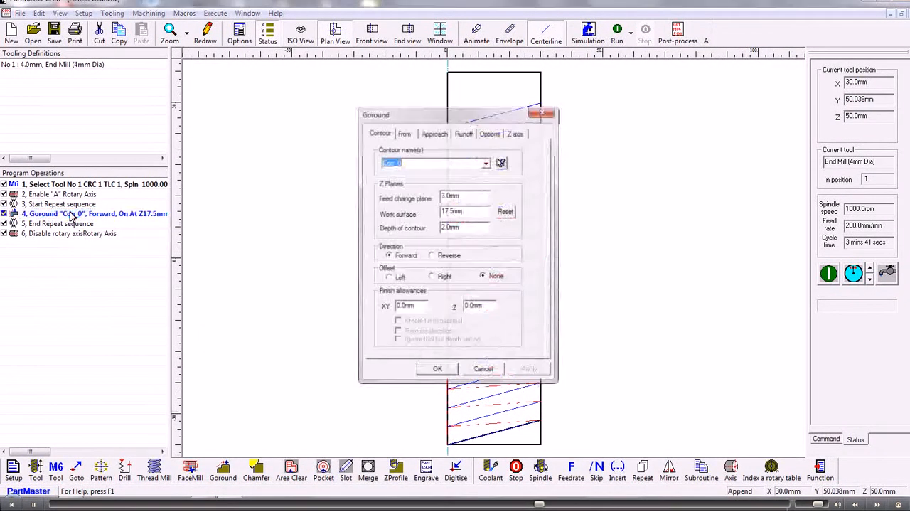
pyautogui.click(517, 134)
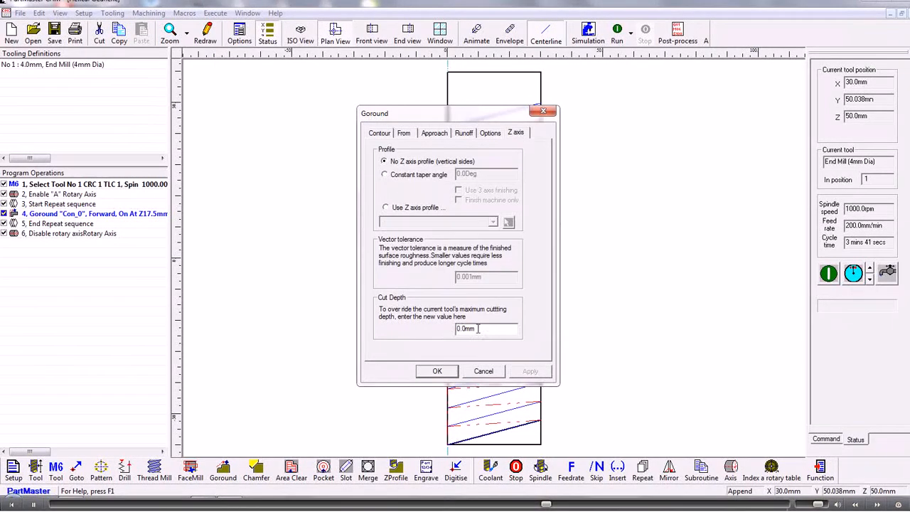
pyautogui.click(438, 371)
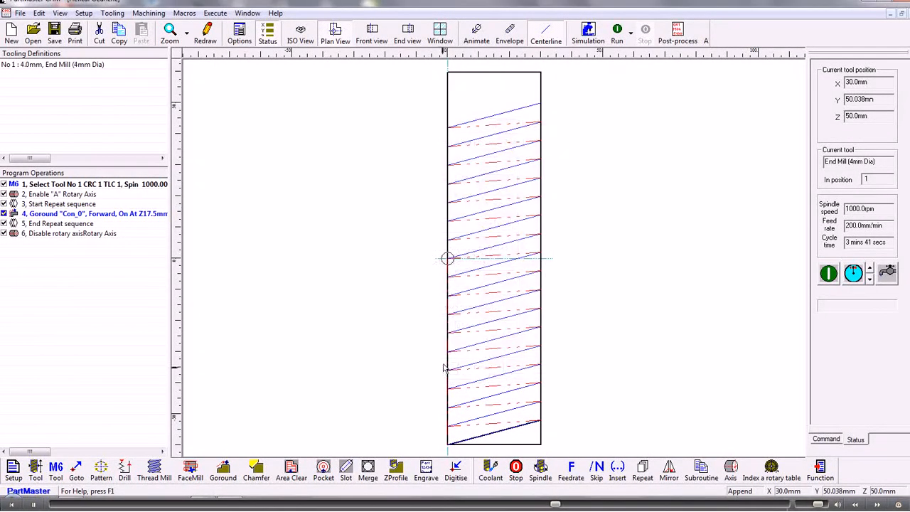
# Post-process the edited program again with SM_Rotary A Axis.ppr and open the CNC simulation setup
pyautogui.click(588, 34)
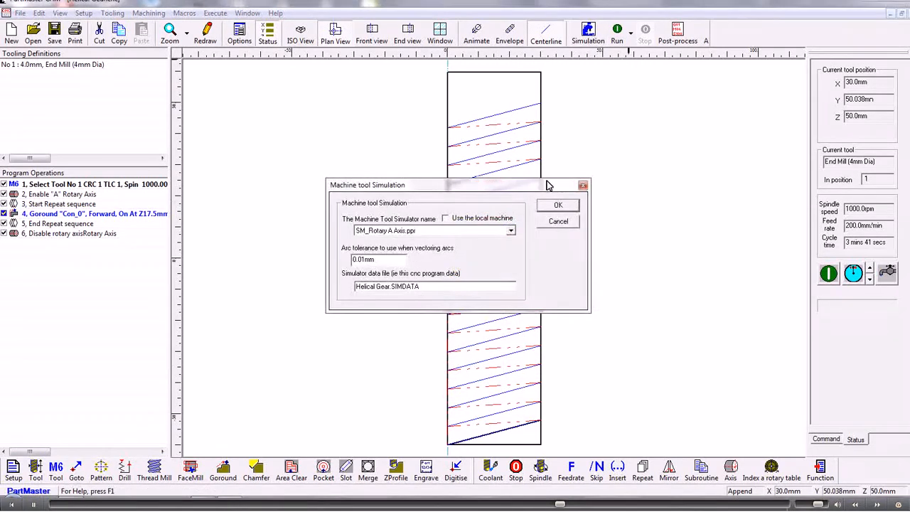
pyautogui.click(546, 206)
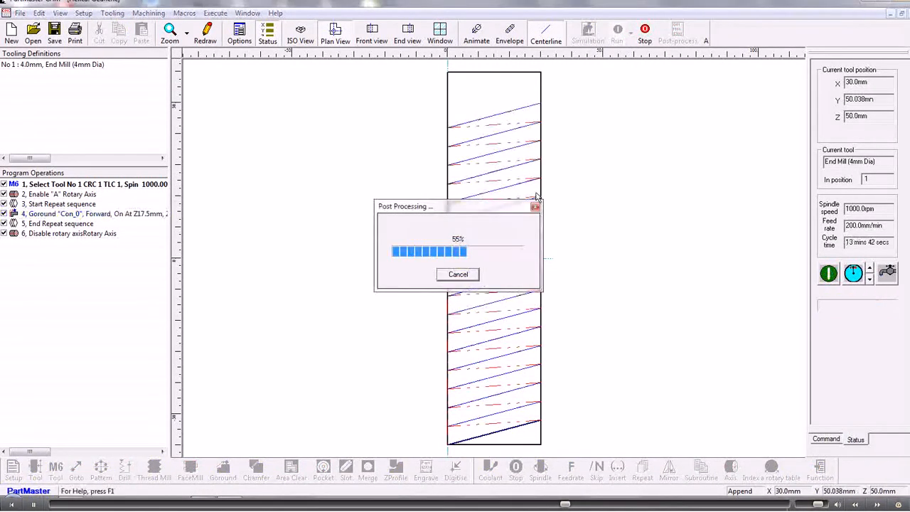
pyautogui.click(512, 278)
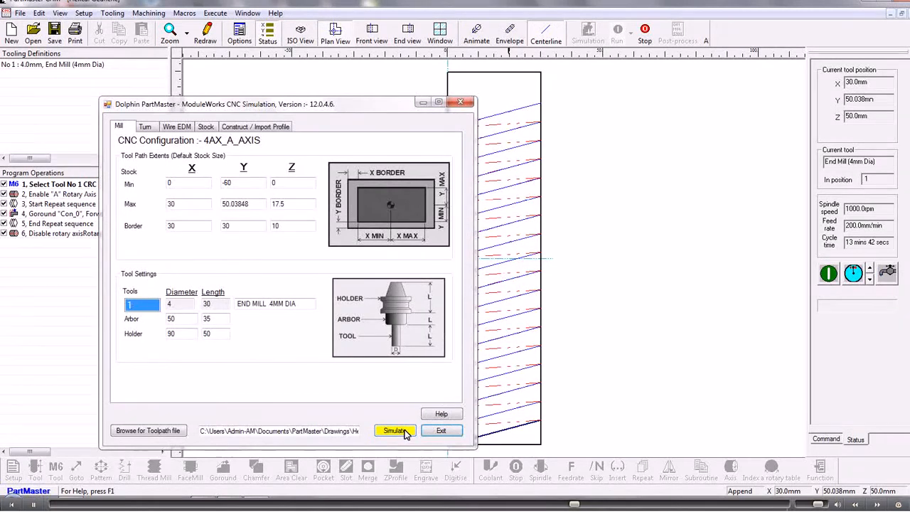
# Simulate the revised gear program, inspect the tooth cutting up close at slower and faster playback speeds, and exit the simulator and its setup
pyautogui.click(403, 430)
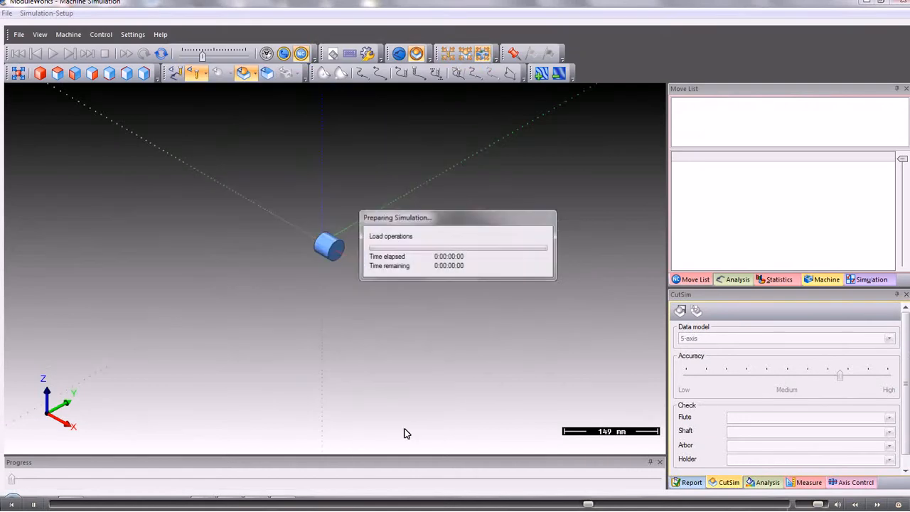
pyautogui.click(54, 55)
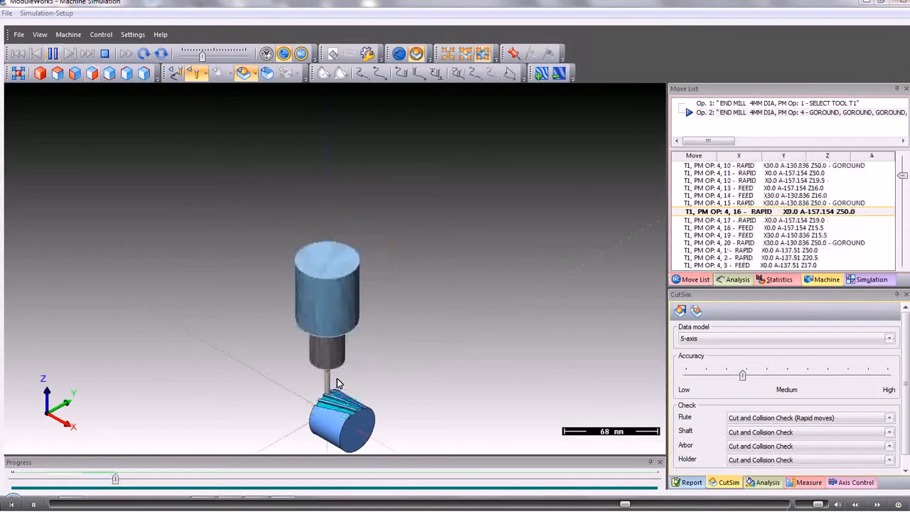
pyautogui.moveTo(335, 379); pyautogui.dragTo(342, 243, button='middle')
pyautogui.scroll(5, 340, 243)
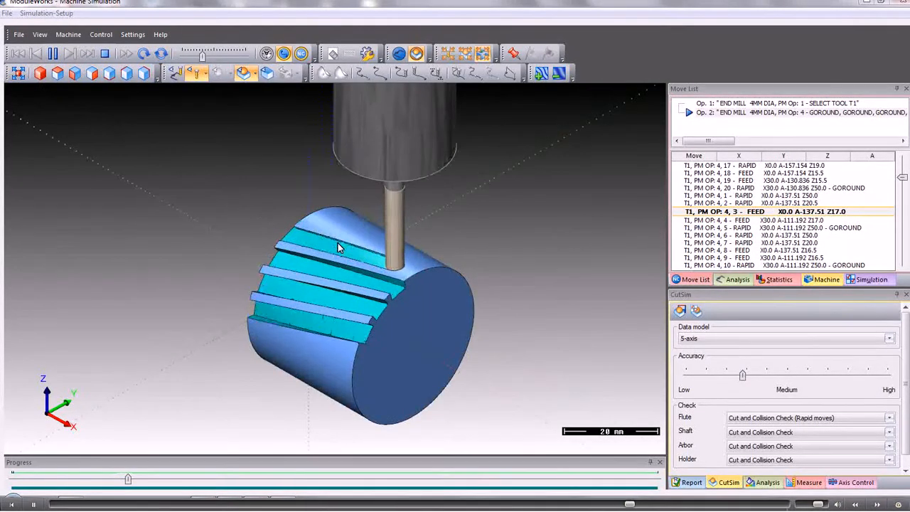
pyautogui.moveTo(203, 56); pyautogui.dragTo(193, 56)
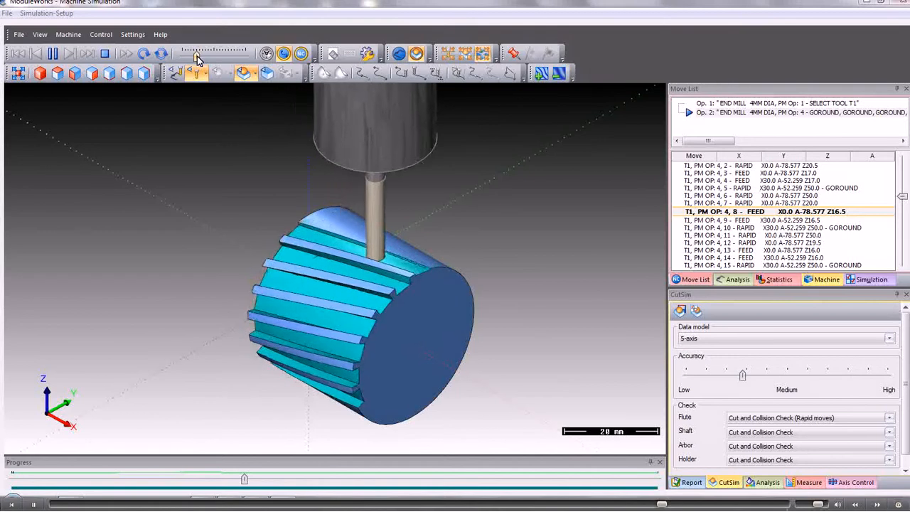
pyautogui.moveTo(199, 60); pyautogui.dragTo(210, 60)
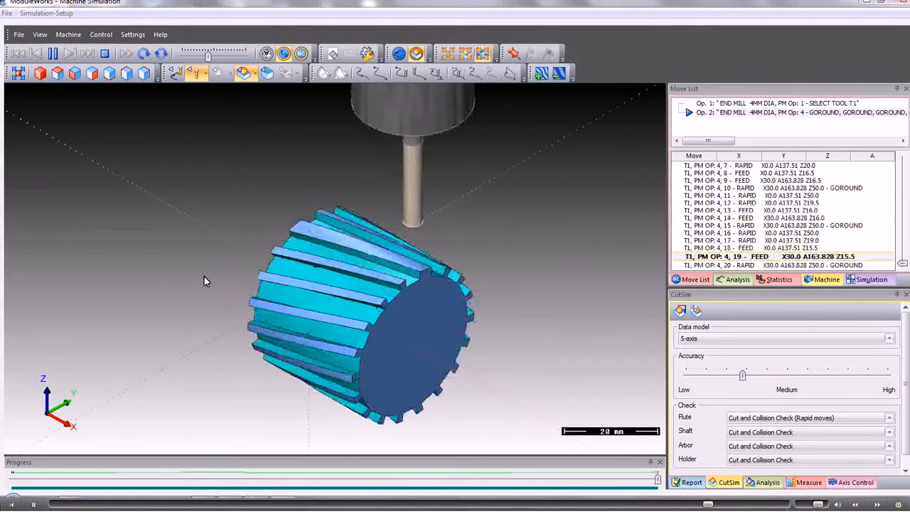
pyautogui.scroll(-3, 243, 282)
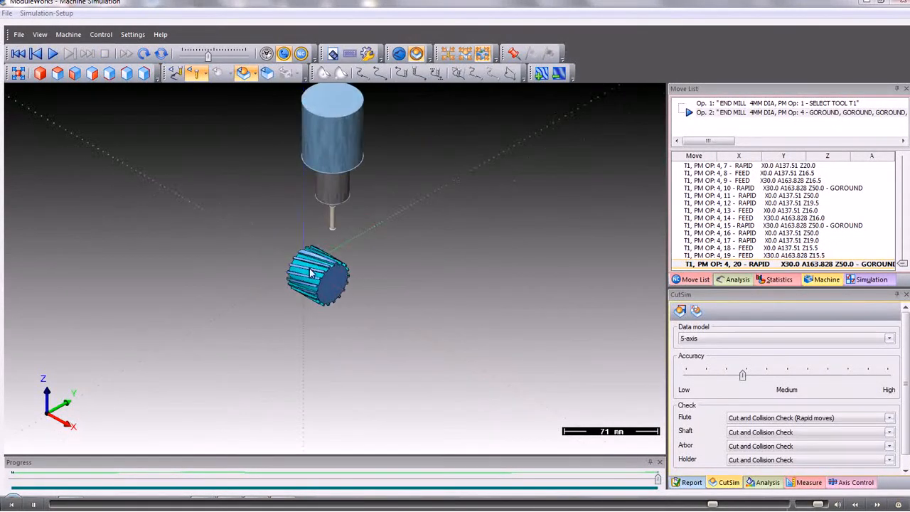
pyautogui.click(902, 4)
pyautogui.click(442, 429)
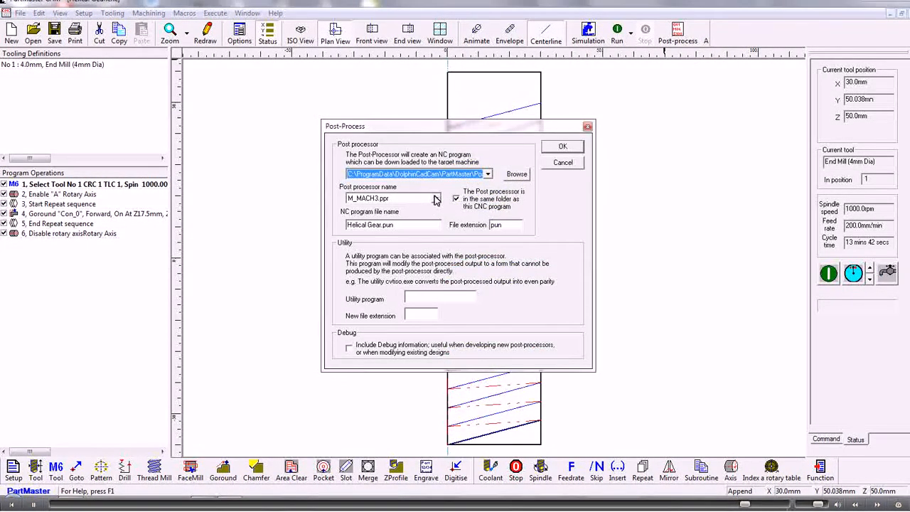
# Post-process the program with M_MACH3.ppr to Helical Gear.pun, review the generated NC code in an enlarged view, and shrink the code view again
pyautogui.click(563, 148)
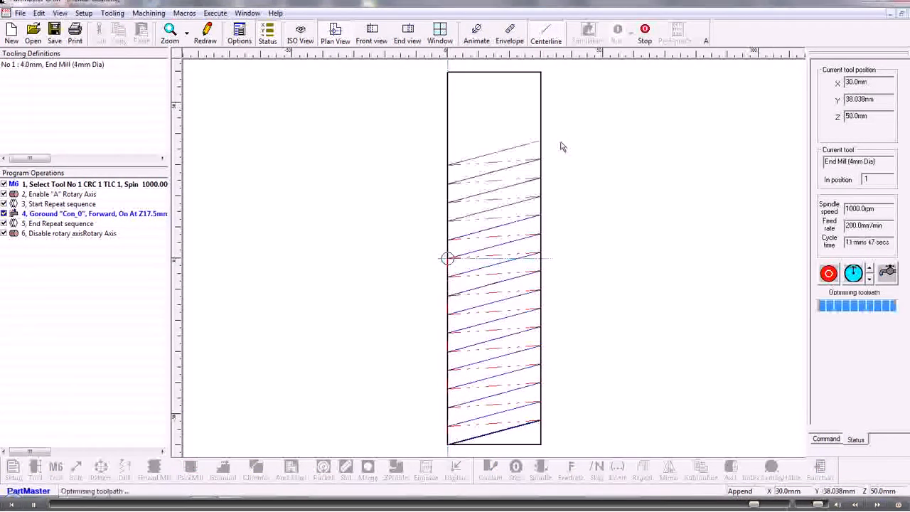
pyautogui.click(523, 279)
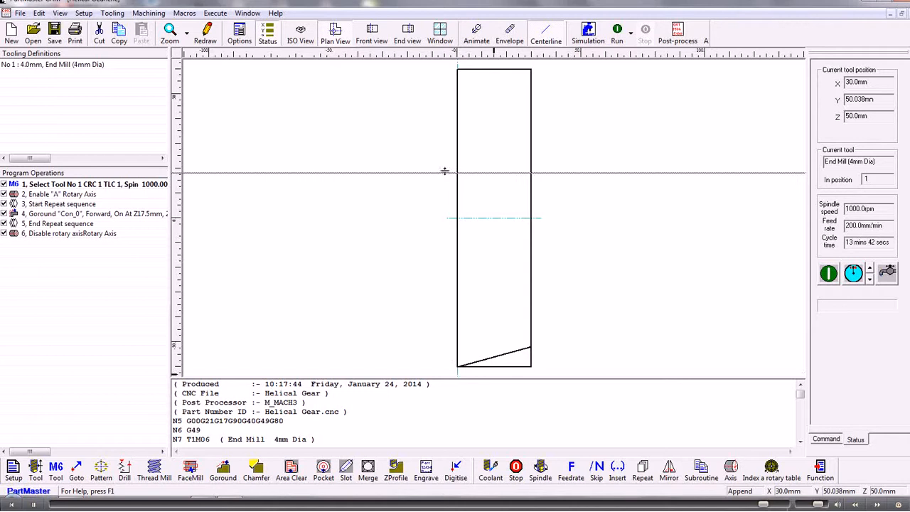
pyautogui.moveTo(444, 171); pyautogui.dragTo(444, 171)
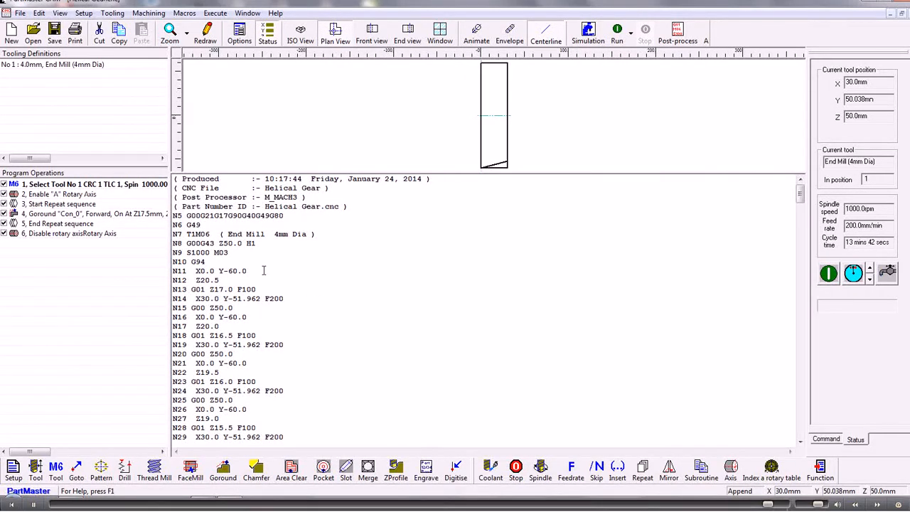
pyautogui.scroll(-8, 268, 294)
pyautogui.scroll(8, 268, 294)
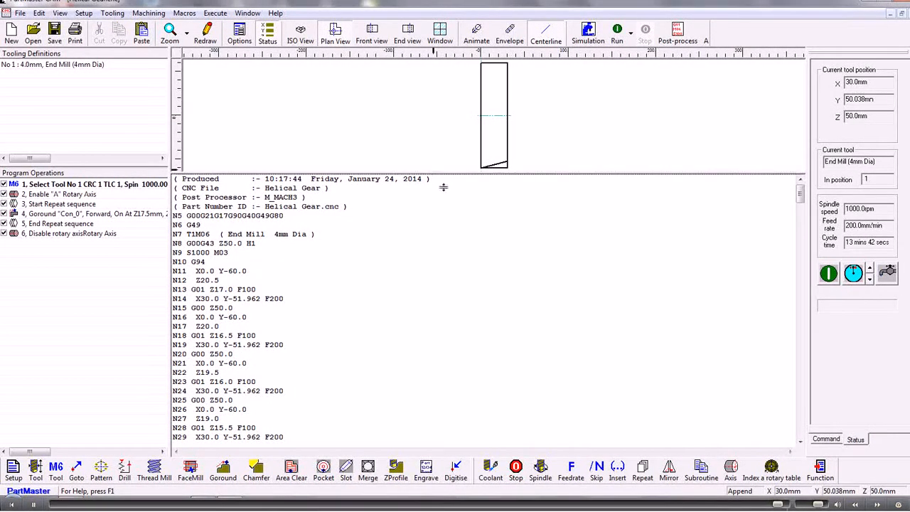
pyautogui.moveTo(442, 187); pyautogui.dragTo(449, 419)
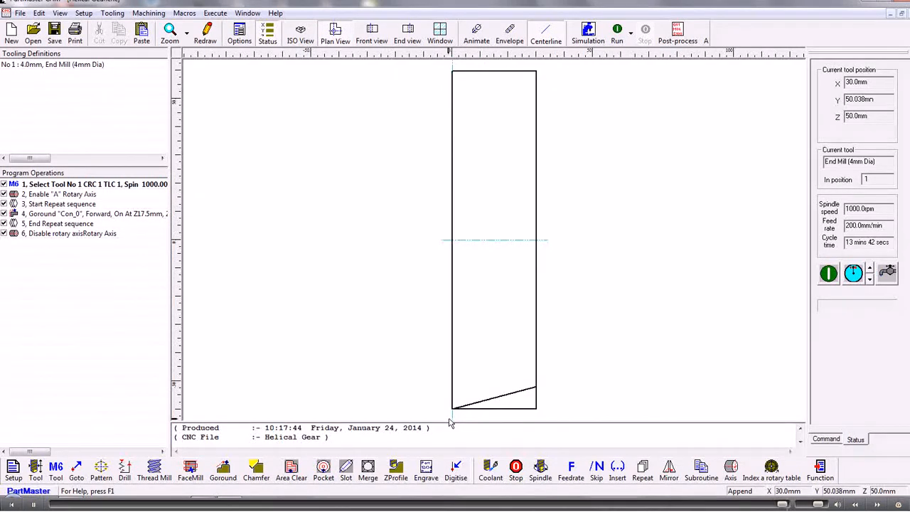